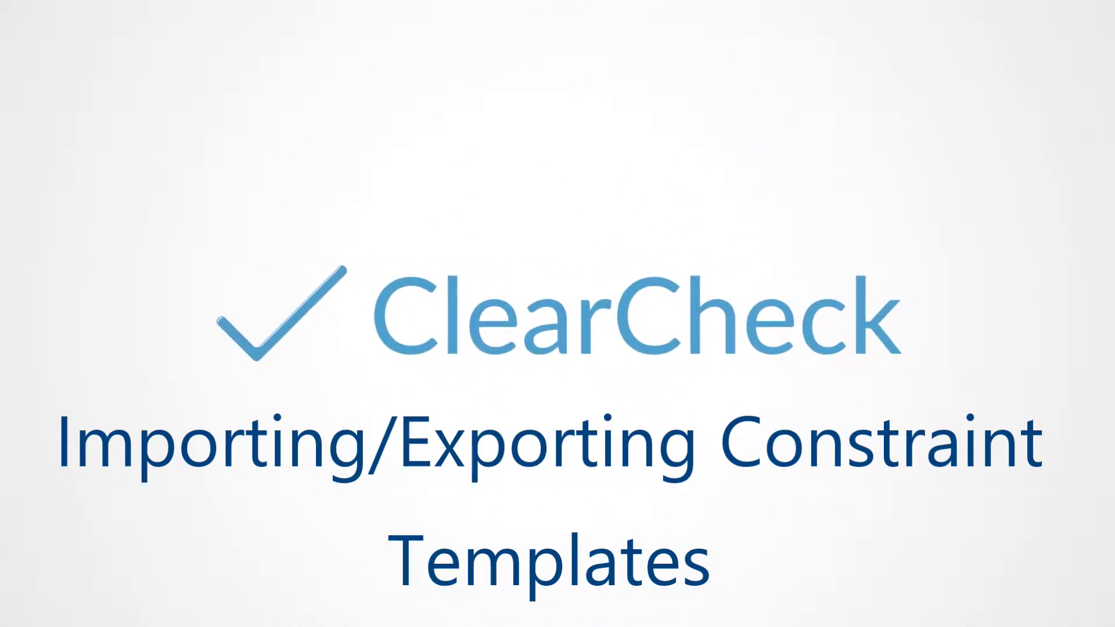
Import the RTOG 0915 Lung SBRT1 constraints as a patient template and start exporting a template
text(5)
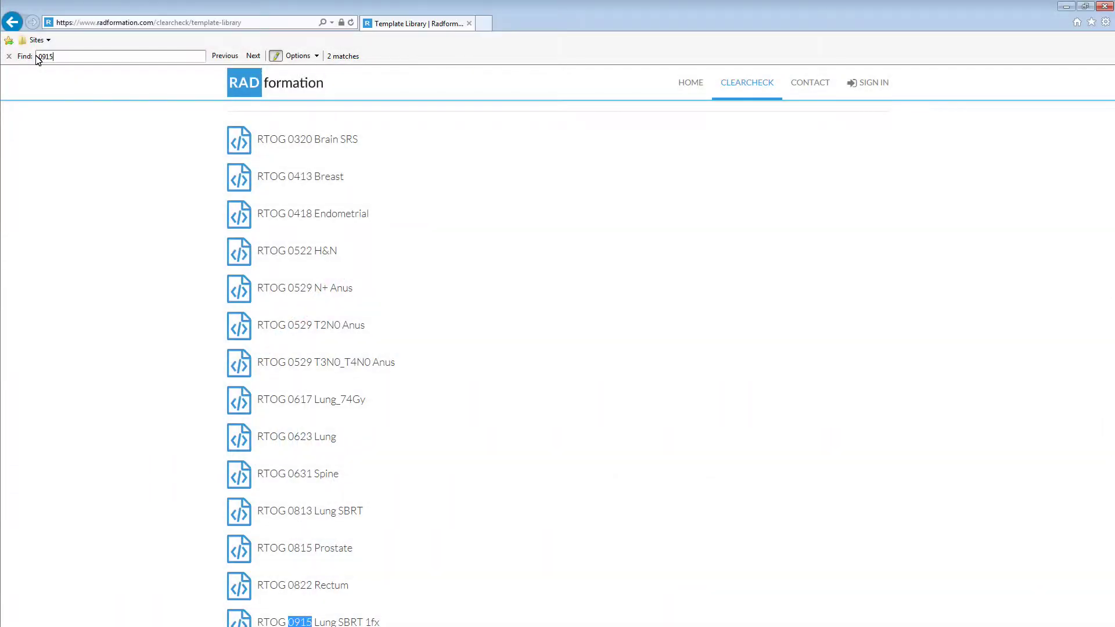
scroll(378, 274, down, 3)
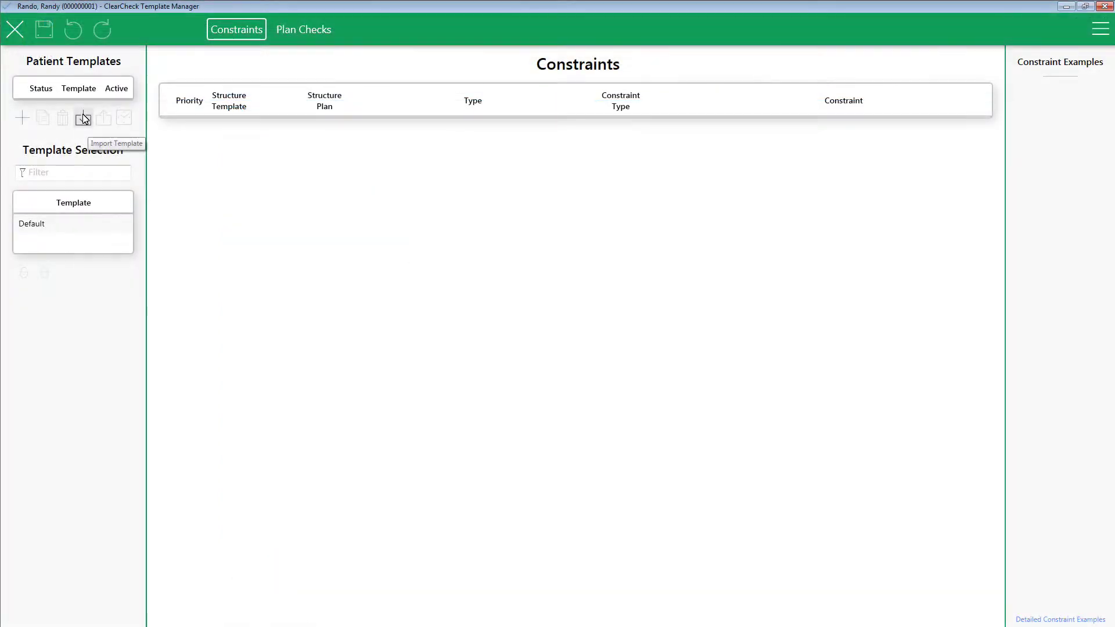
click(84, 118)
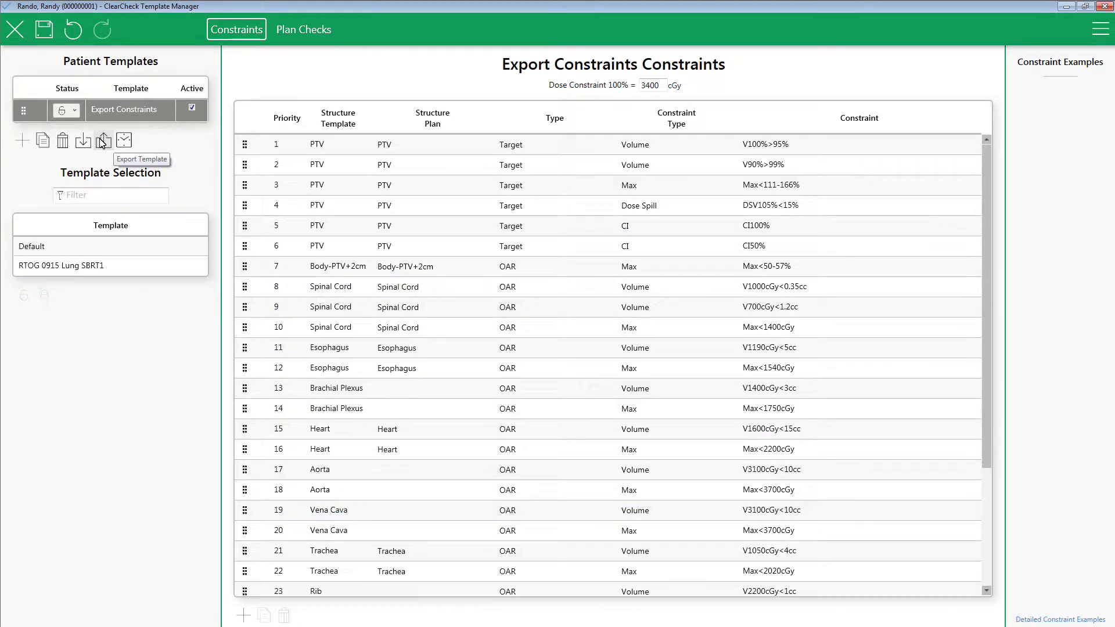
click(103, 142)
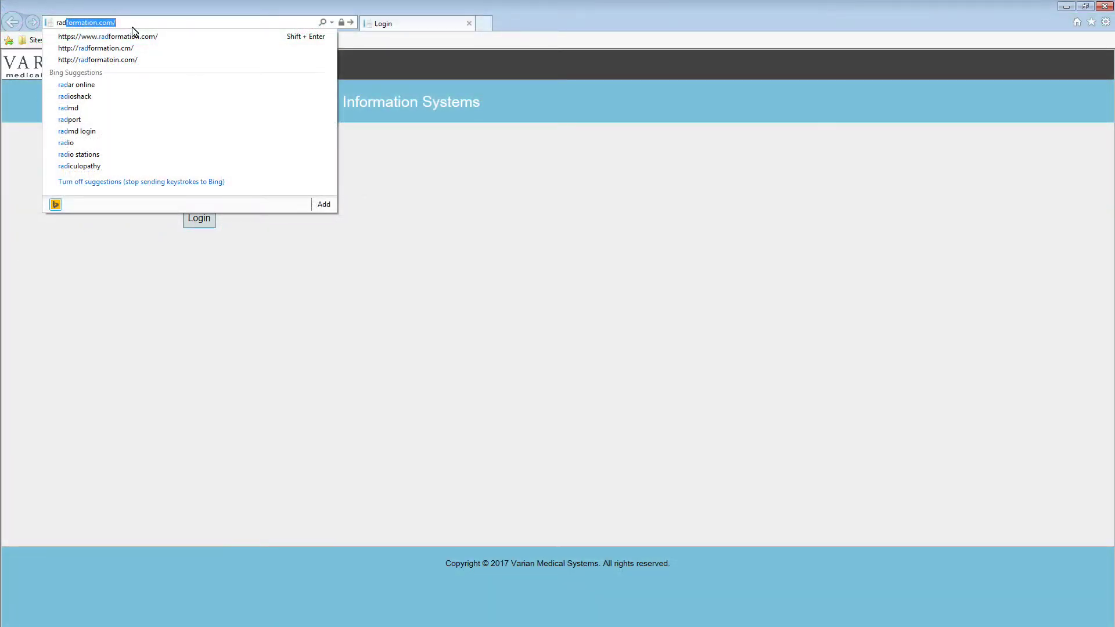
Go from radformation.com through the CLEARCHECK page to its Template Library
click(134, 32)
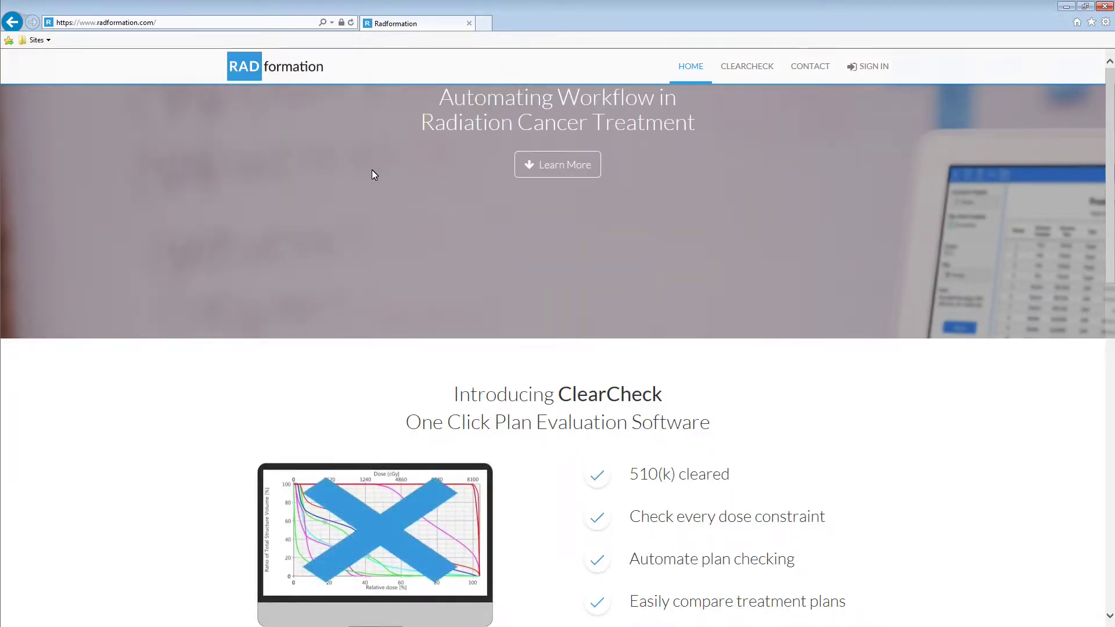
click(749, 66)
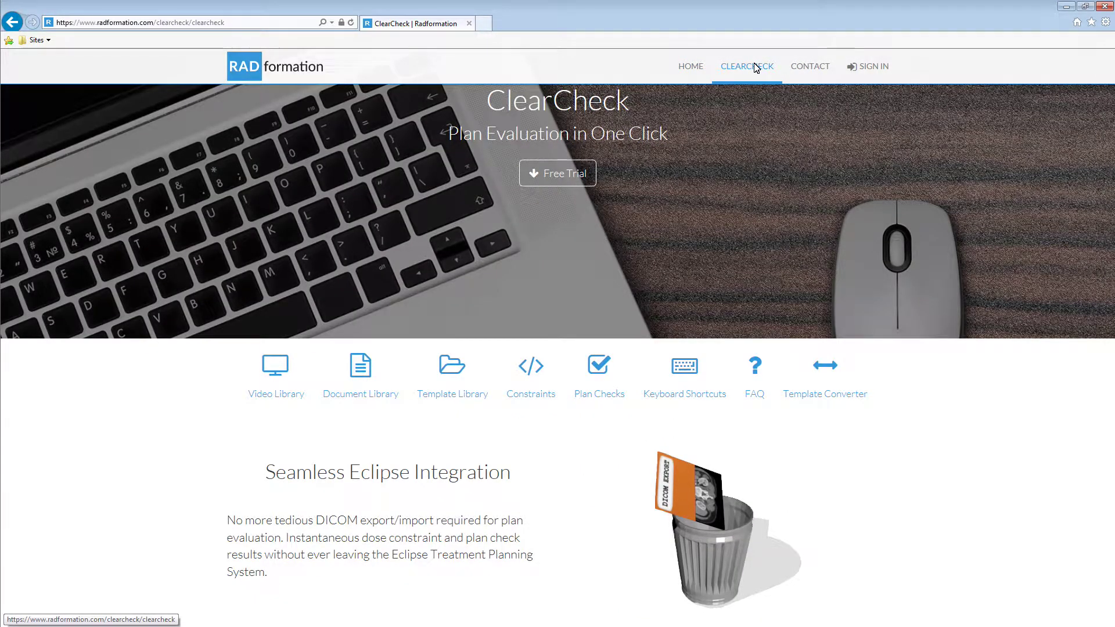
click(470, 372)
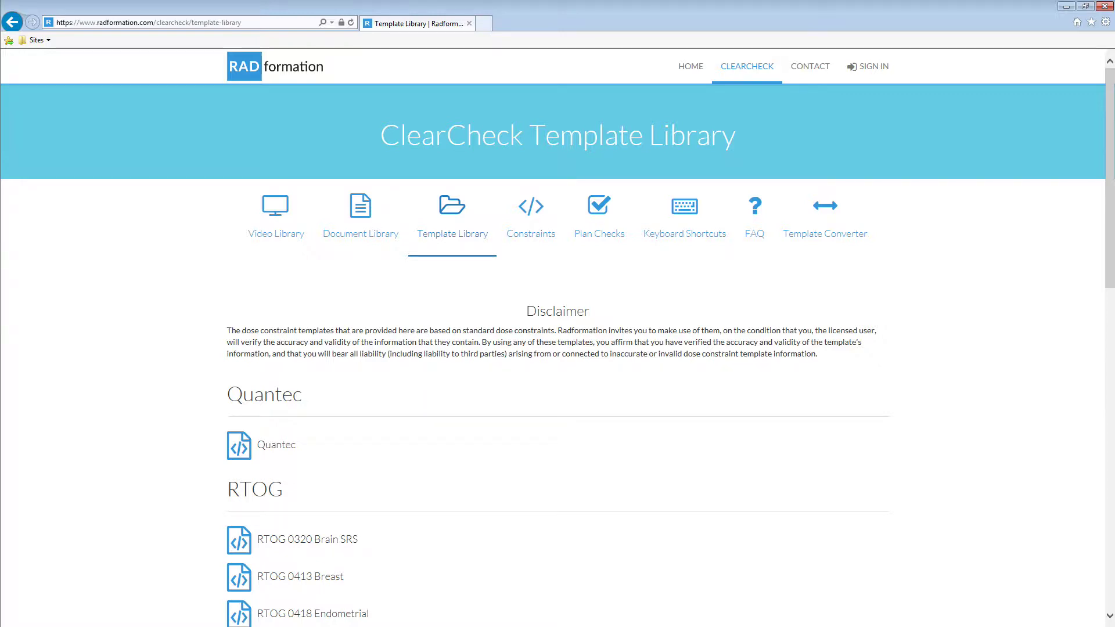
Search the page for 'Lung', then '0915', and start downloading RTOG 0915 Lung SBRT 1fx
key(ctrl+f)
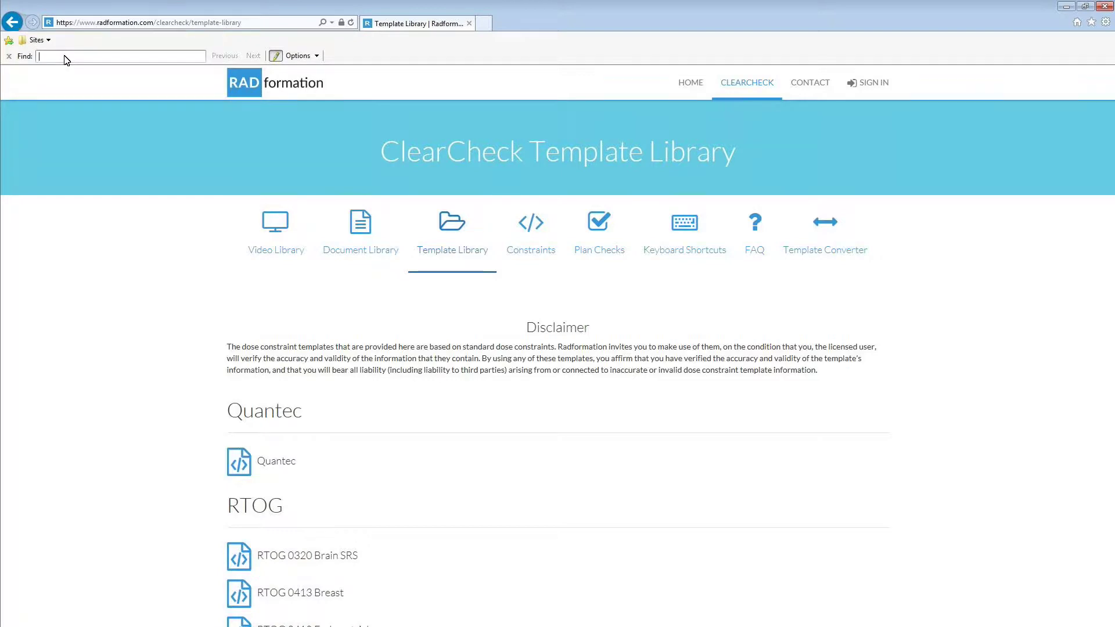
text(Lung)
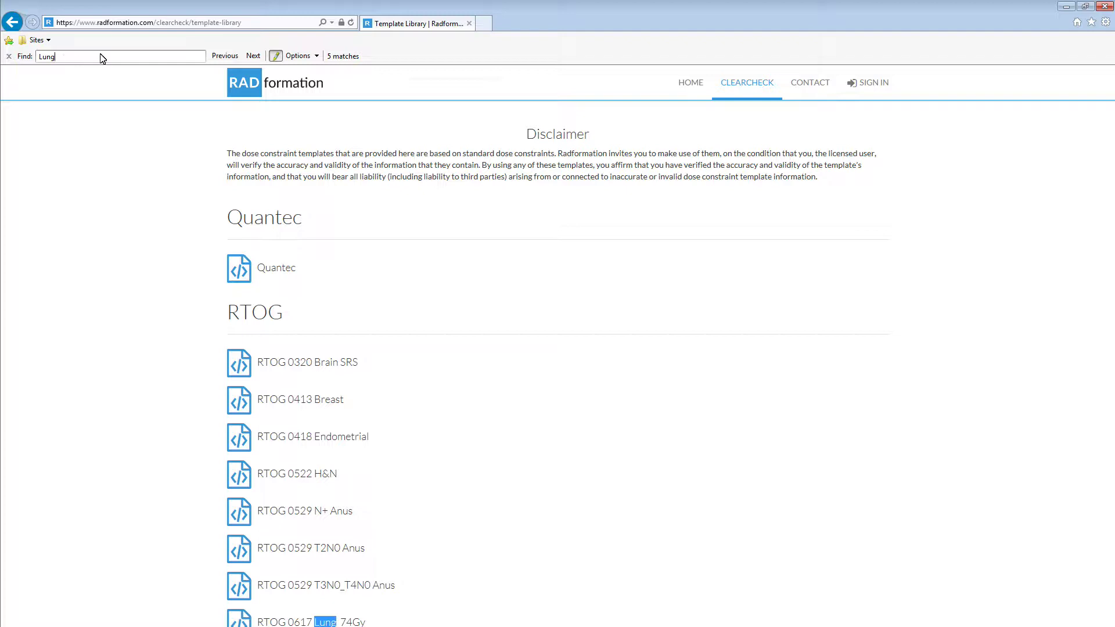
double_click(40, 56)
text(0915)
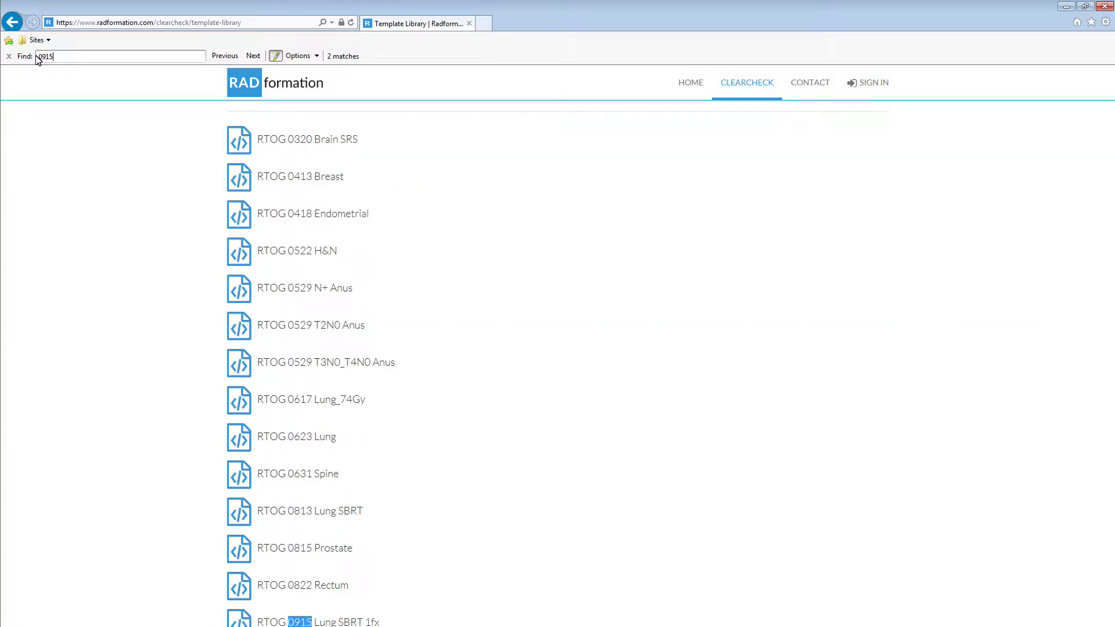
scroll(395, 258, down, 3)
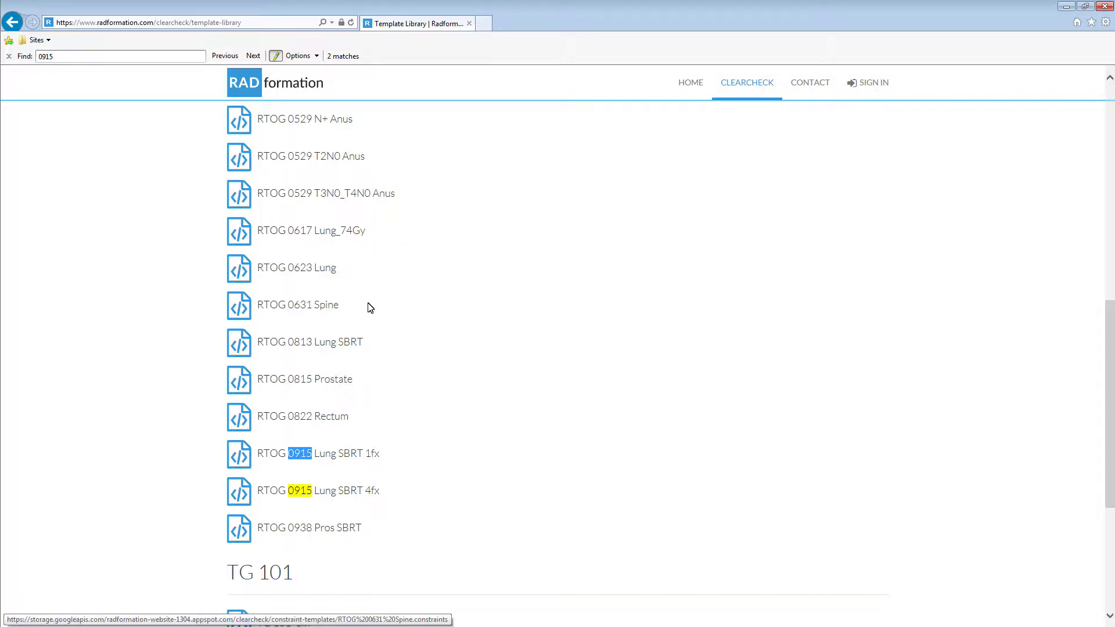
click(343, 458)
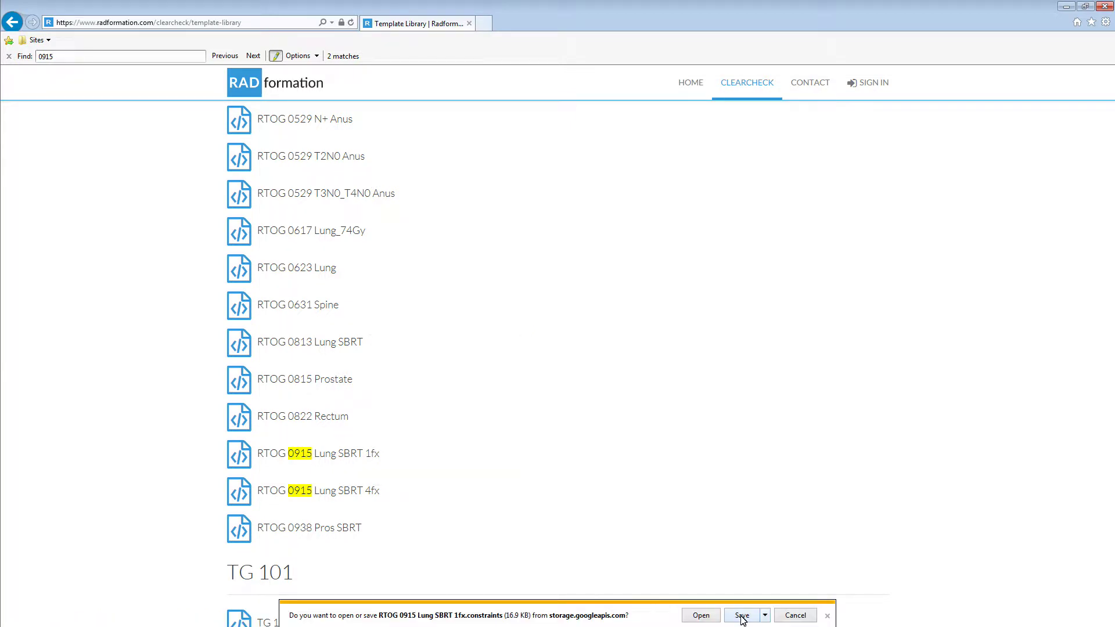
Save RTOG 0915 Lung SBRT 1fx.constraints into the Downloads folder with Save target as
click(742, 615)
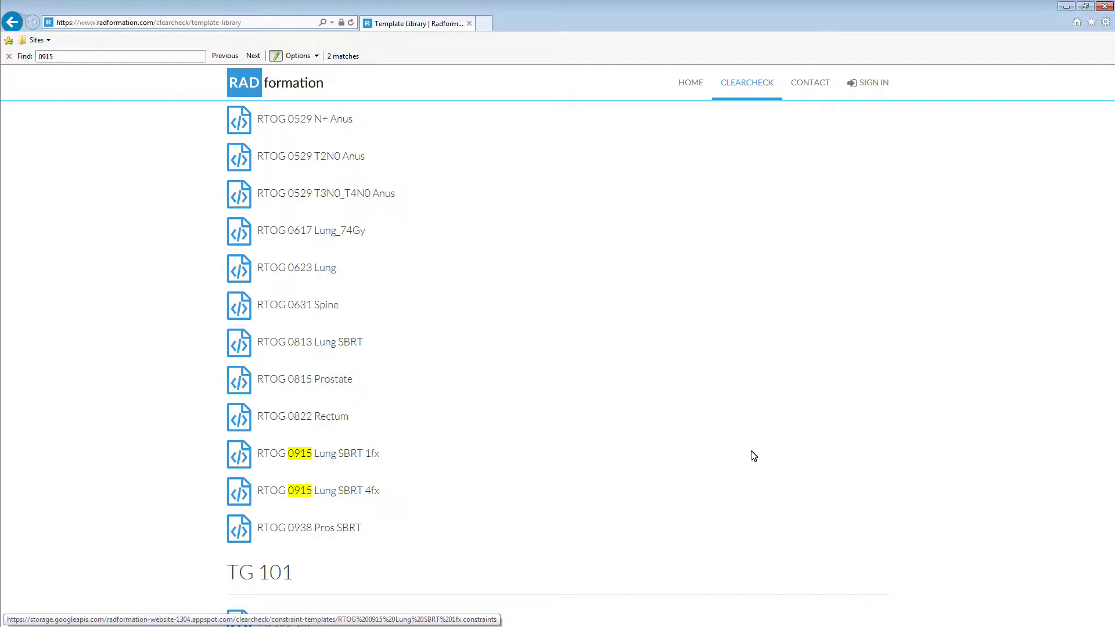
right_click(435, 456)
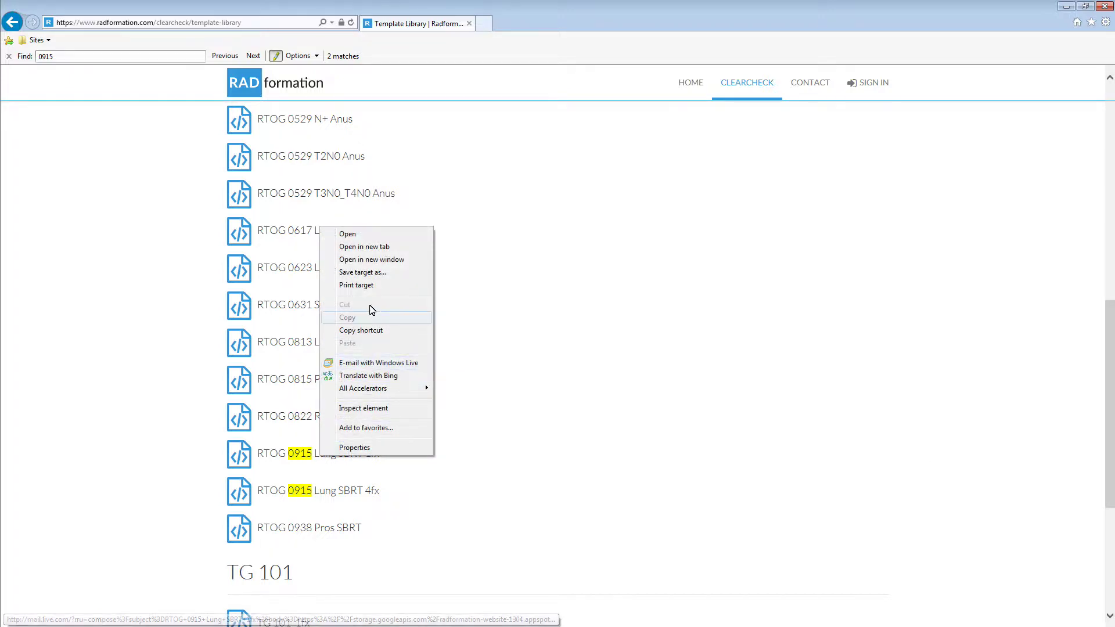
click(364, 276)
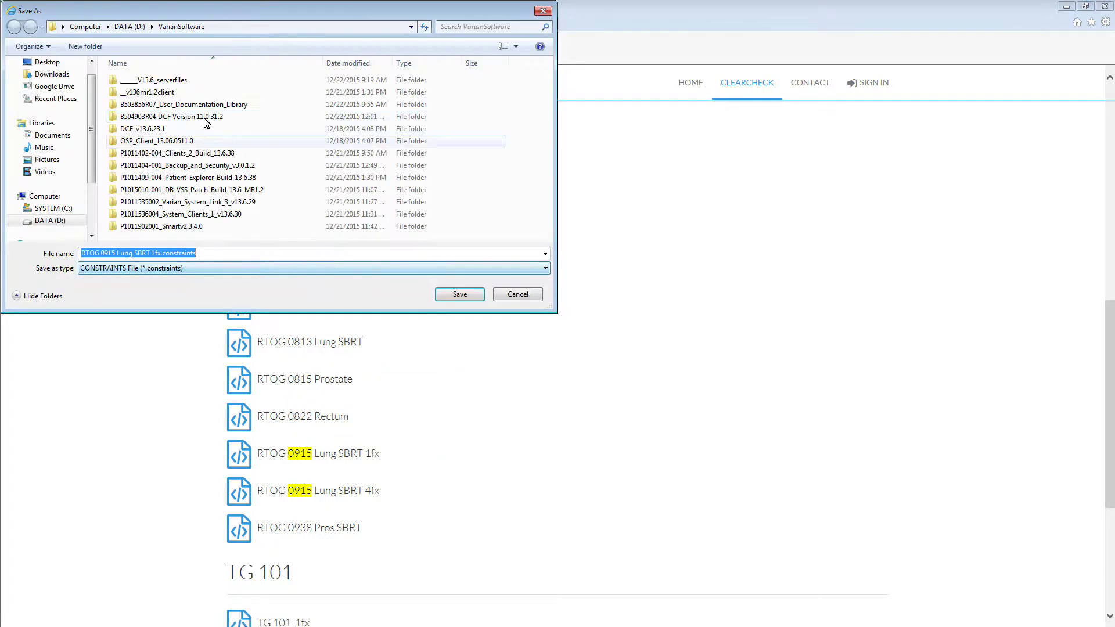
click(57, 76)
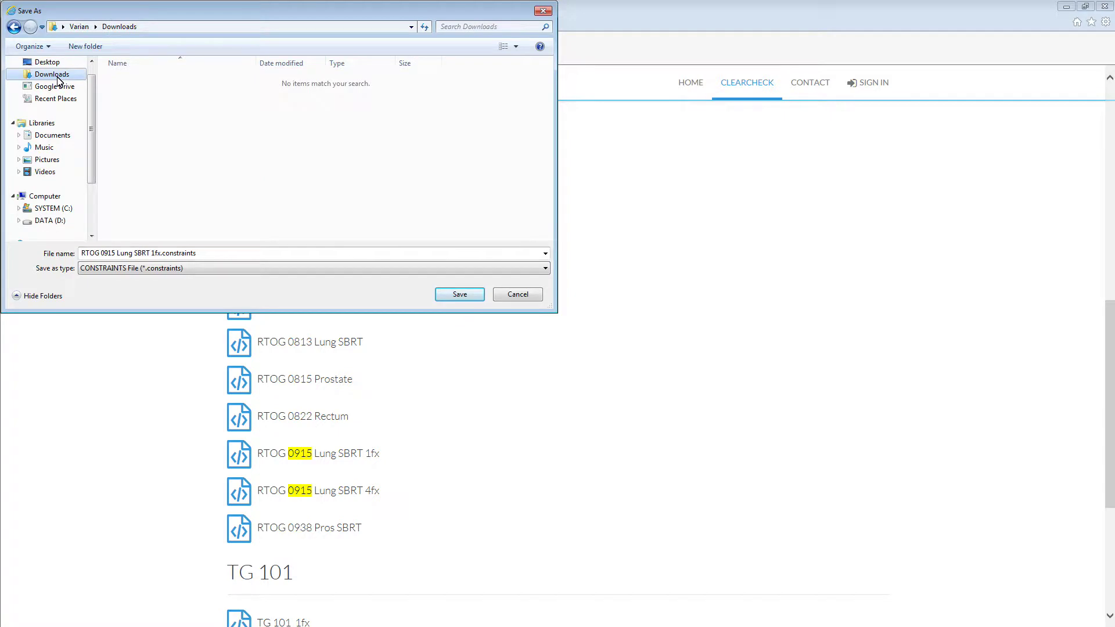
click(459, 295)
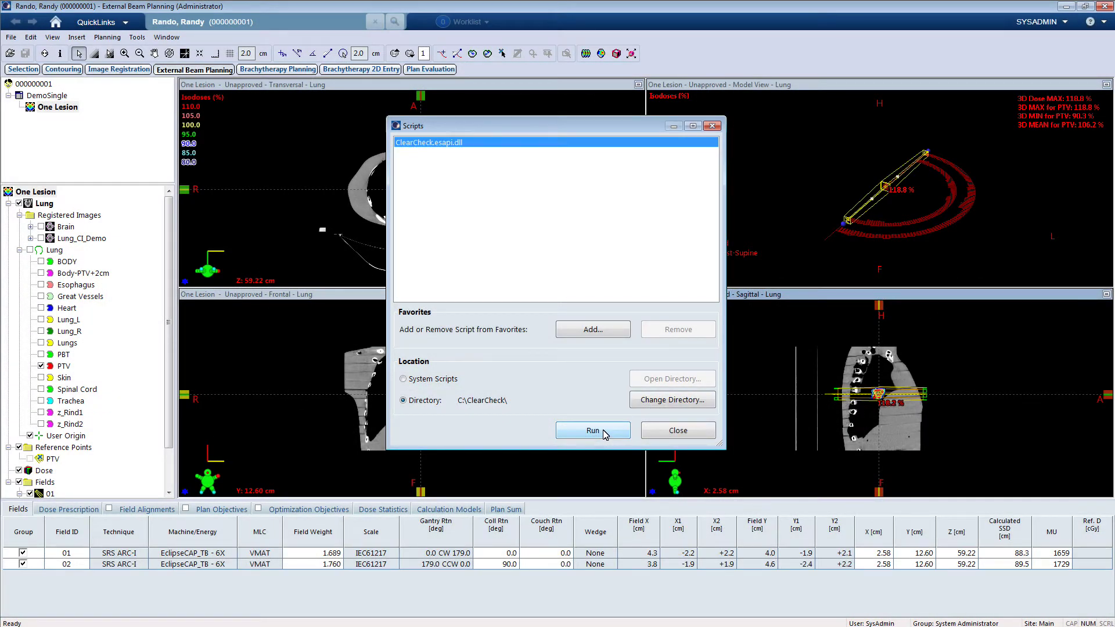
Run the ClearCheck.esapi.dll script from the C:\ClearCheck directory for plan One Lesion
click(604, 432)
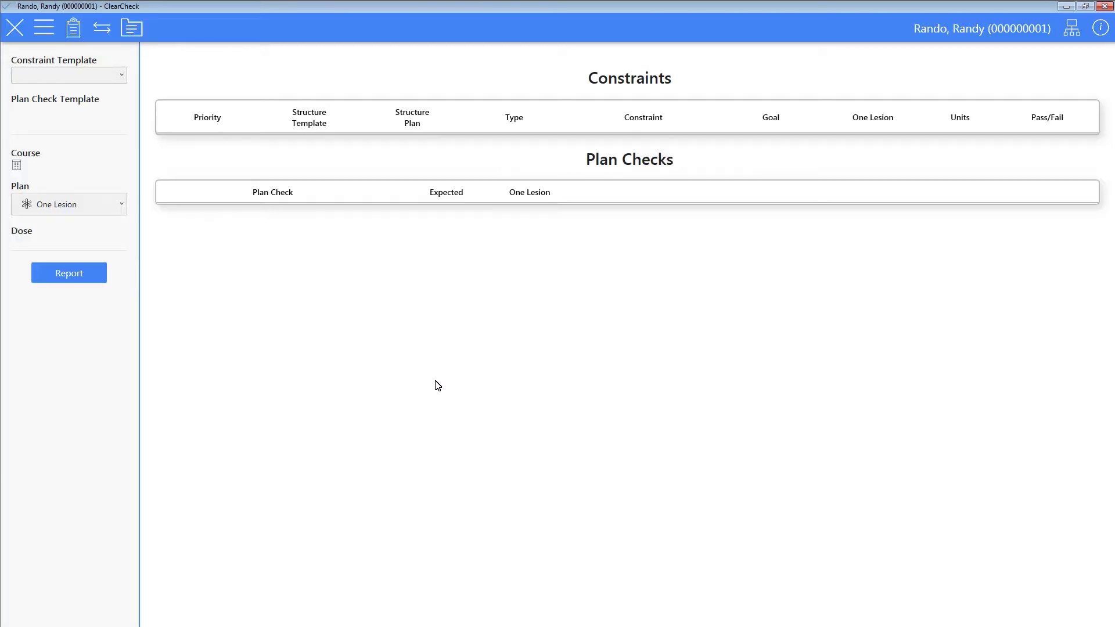
Import the RTOG 0915 file from Downloads into the patient templates via the Template Manager
click(131, 27)
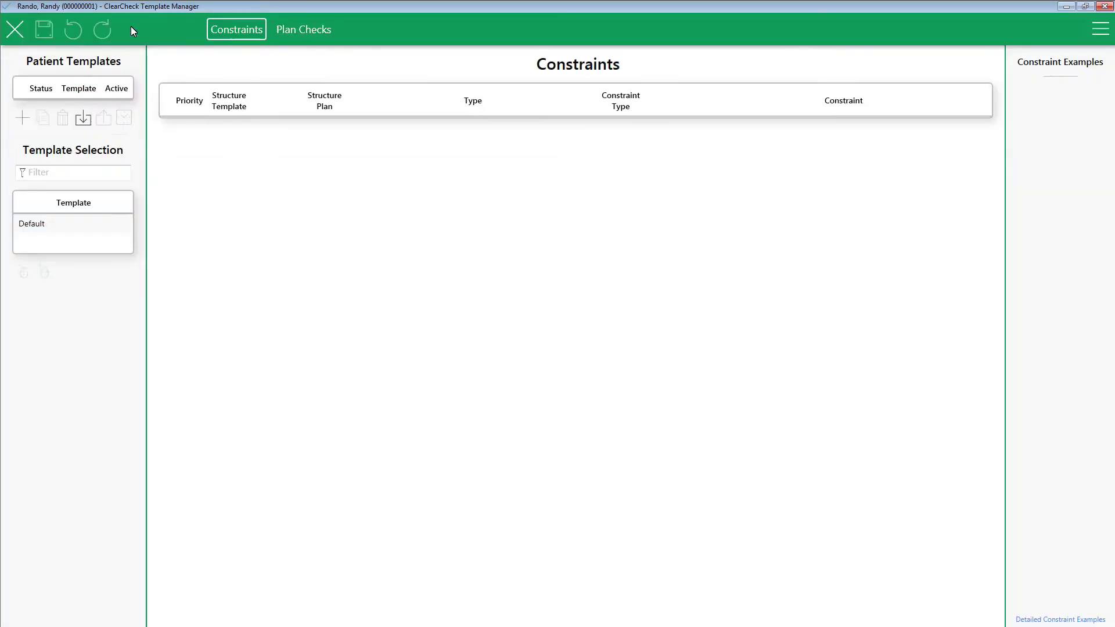
click(83, 118)
click(412, 307)
click(626, 498)
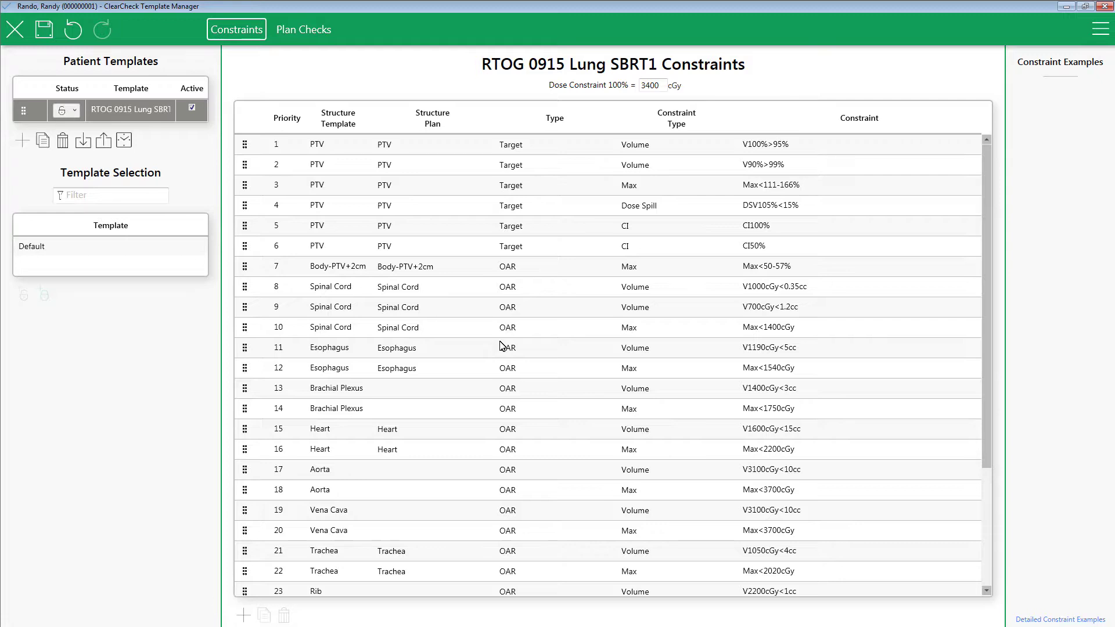
Review the imported constraints, including the Esophagus volume row
click(431, 351)
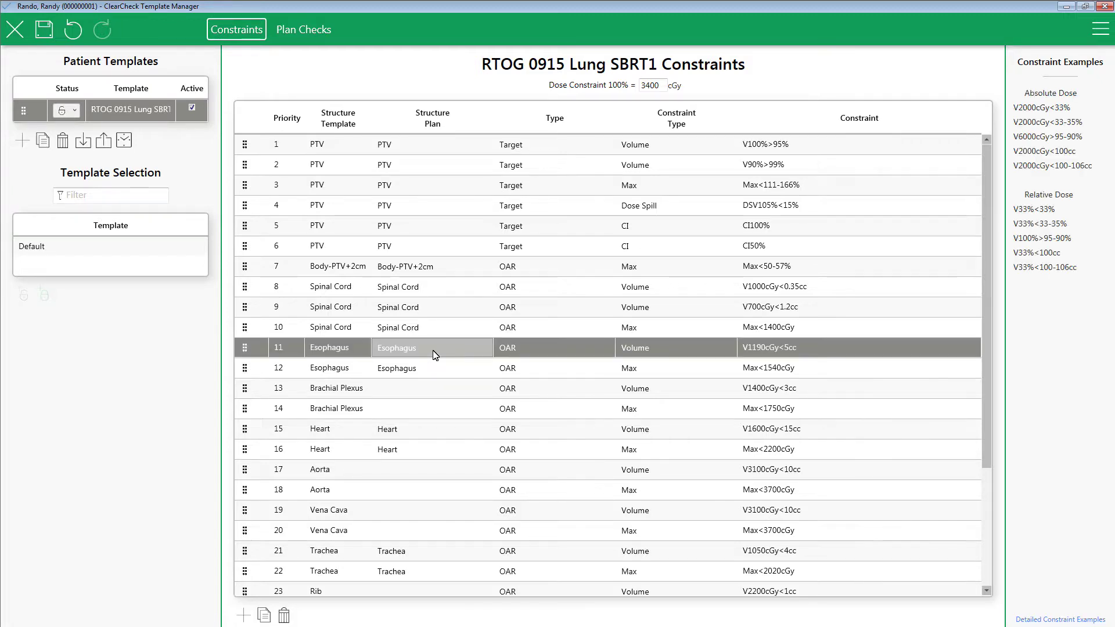
scroll(414, 340, down, 1)
scroll(414, 336, down, 1)
scroll(372, 328, up, 2)
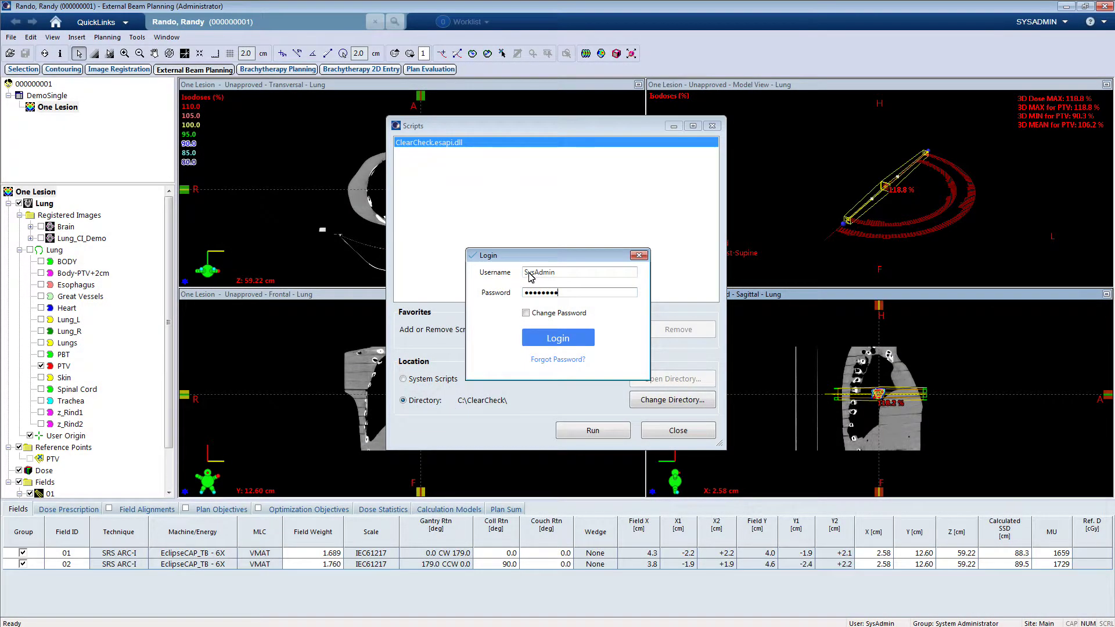
Log in as administrator, import the RTOG 0915 file into Global Templates, and select it
key(Return)
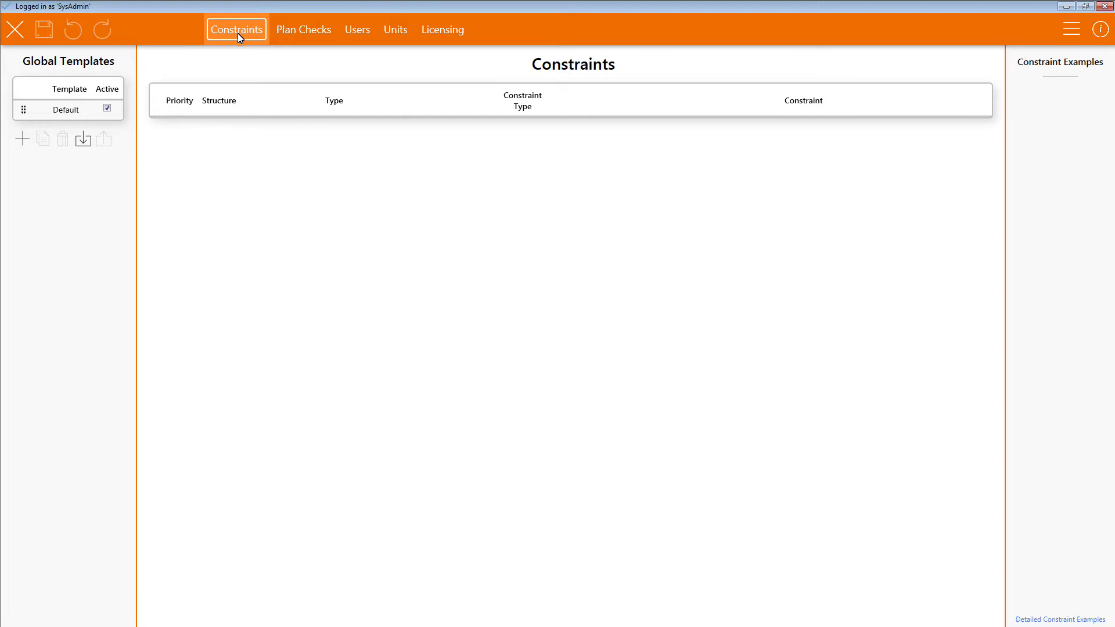
click(82, 141)
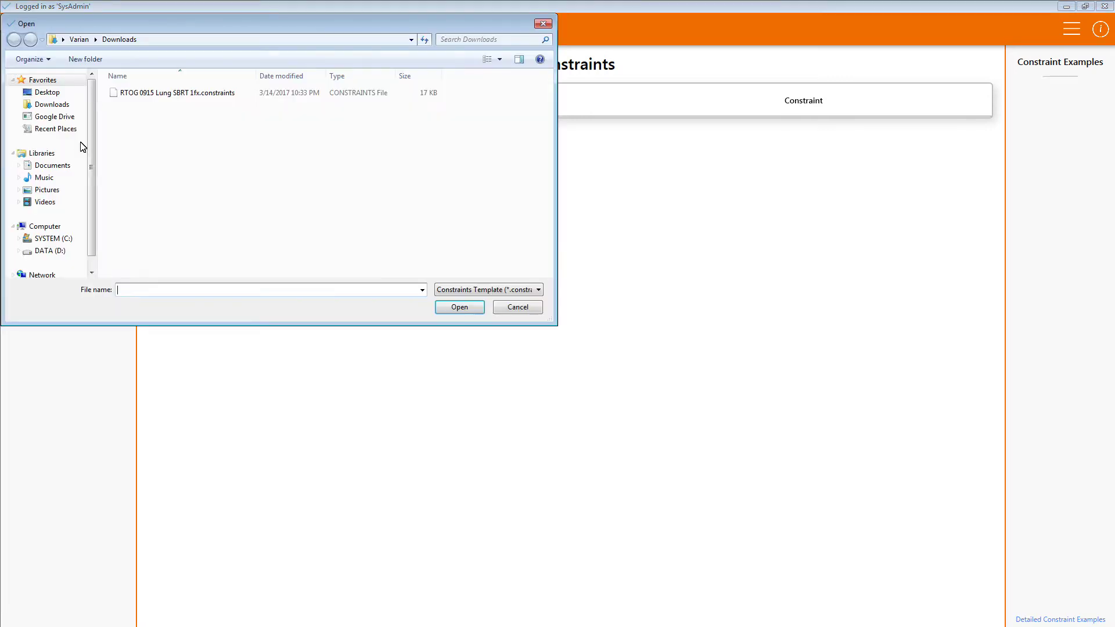
double_click(177, 94)
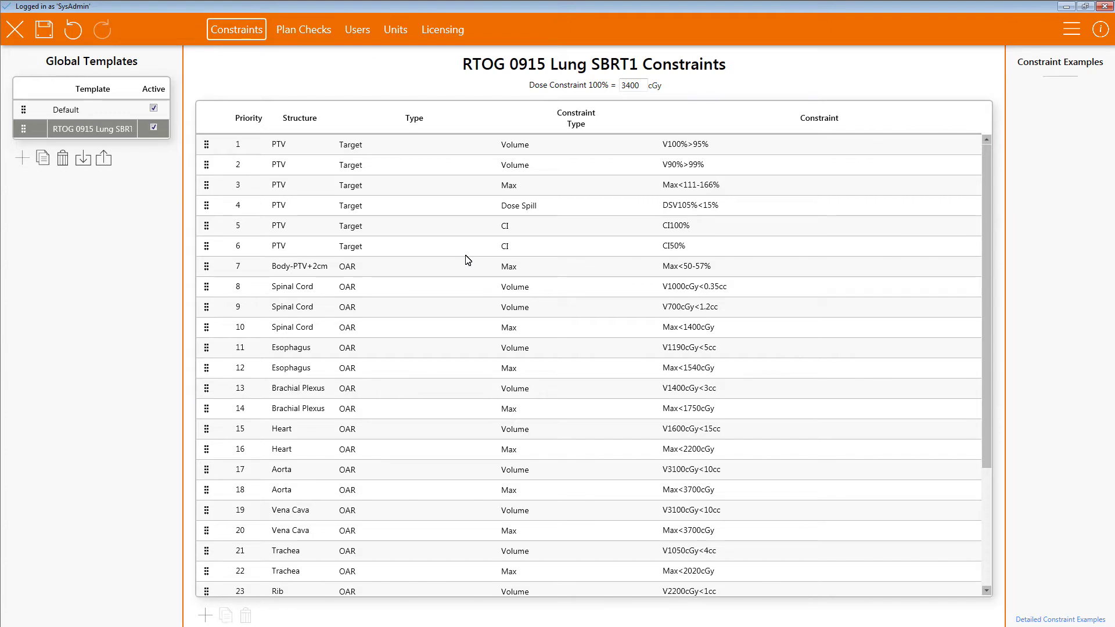
scroll(441, 266, down, 3)
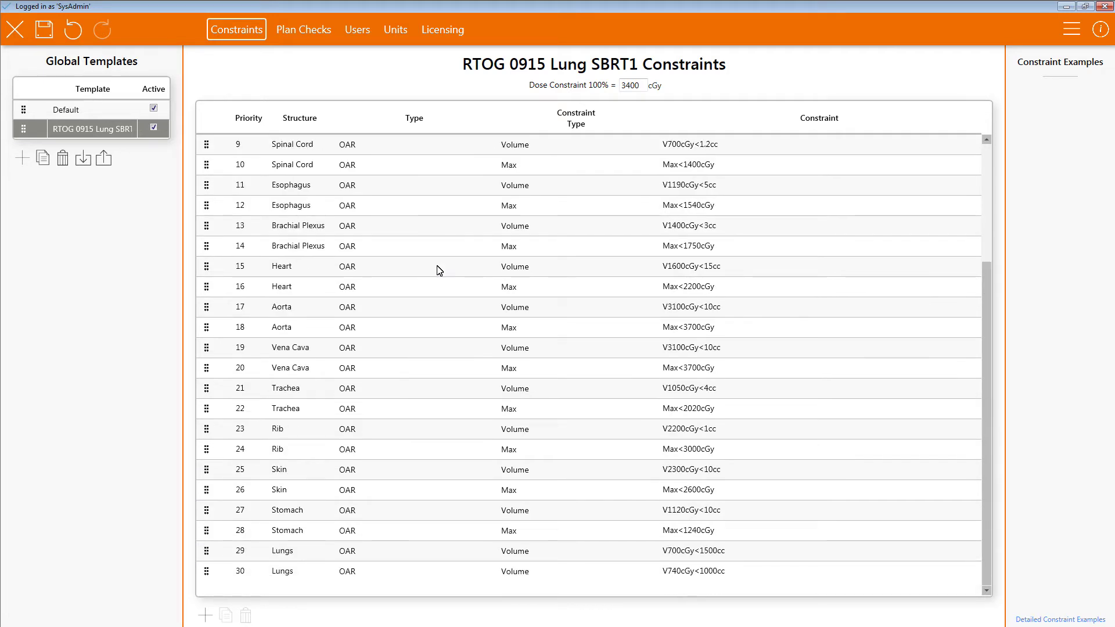
scroll(440, 271, up, 3)
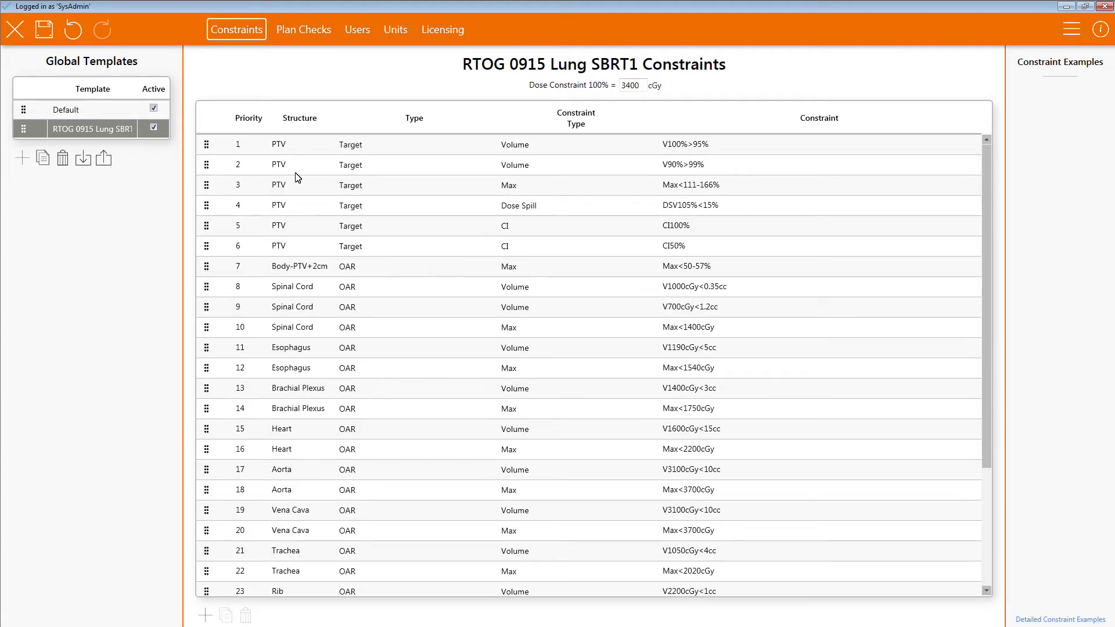
click(102, 134)
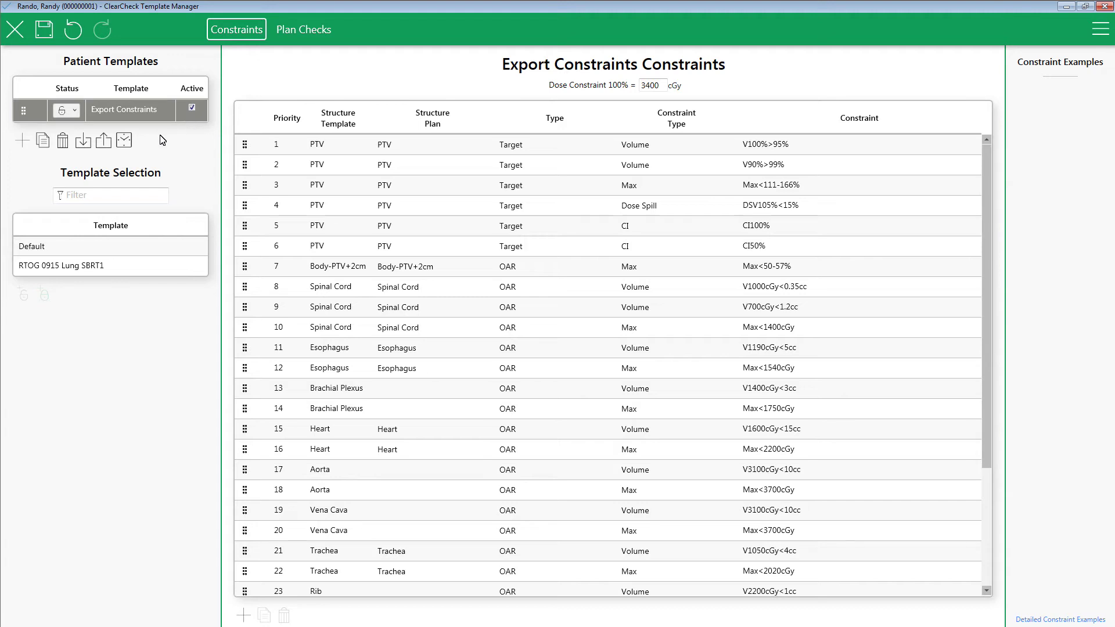
Export the Export Constraints patient template to a constraints file
click(103, 143)
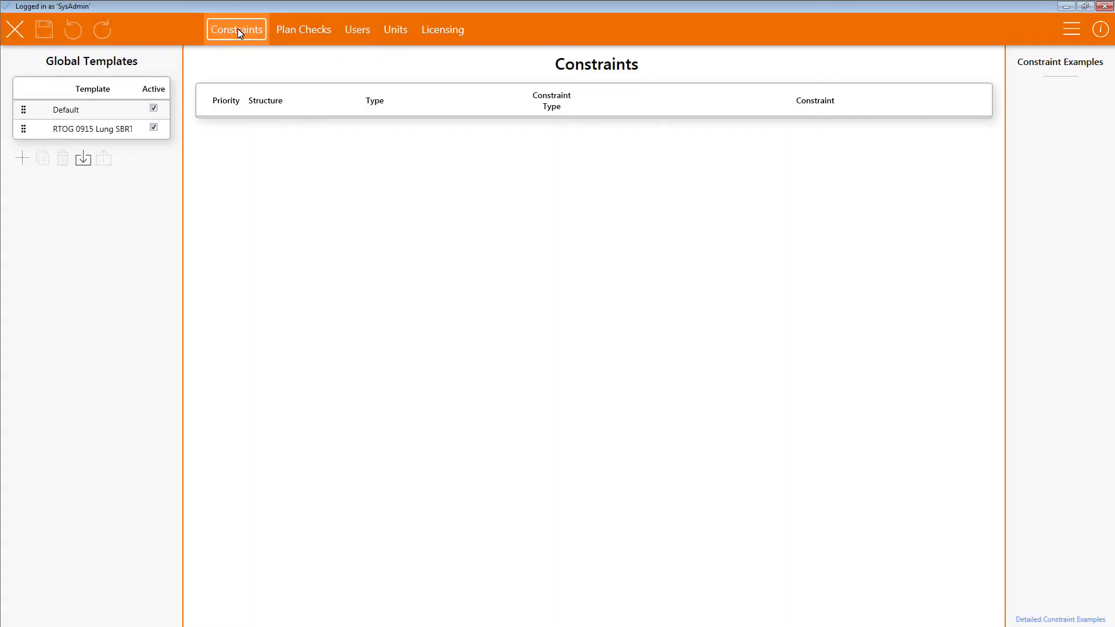
Select the RTOG 0915 Lung SBRT1 global template and export it, targeting the Downloads folder
click(82, 129)
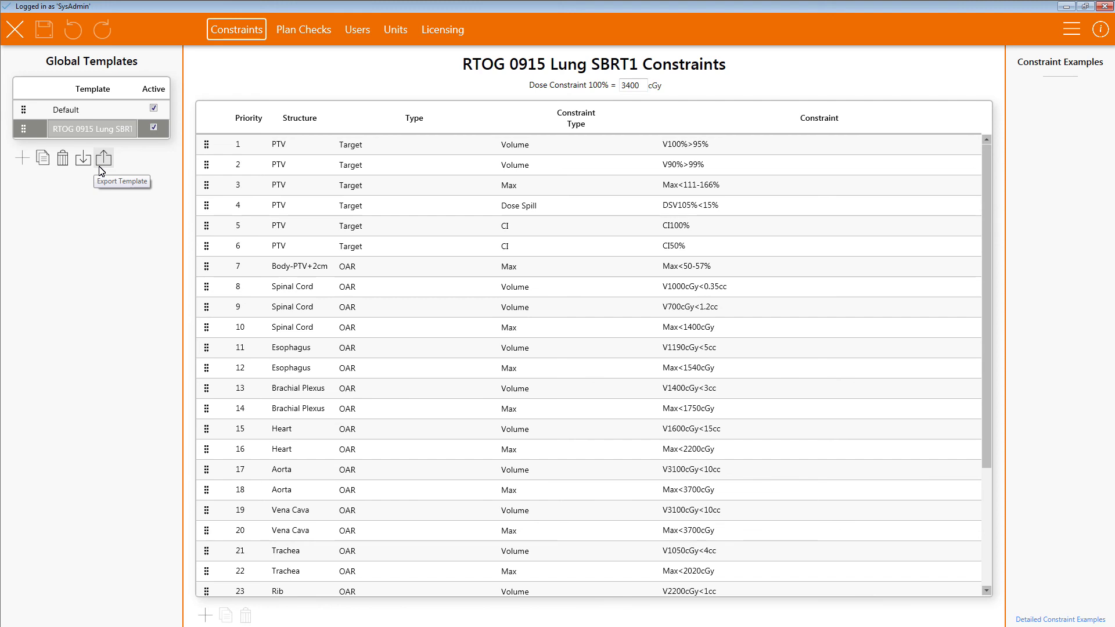
click(102, 158)
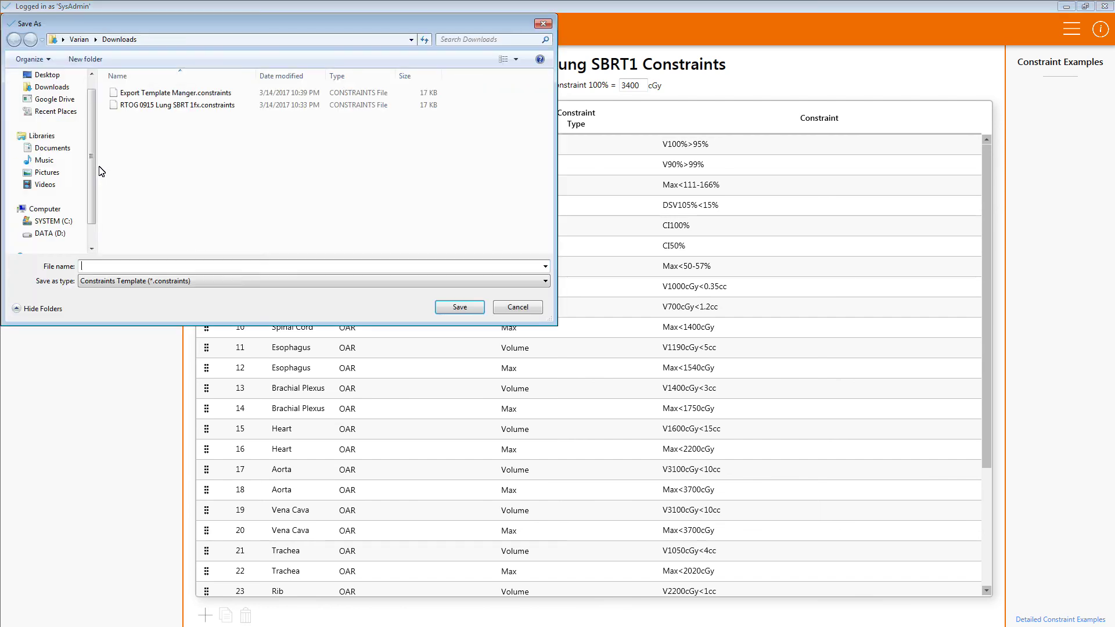